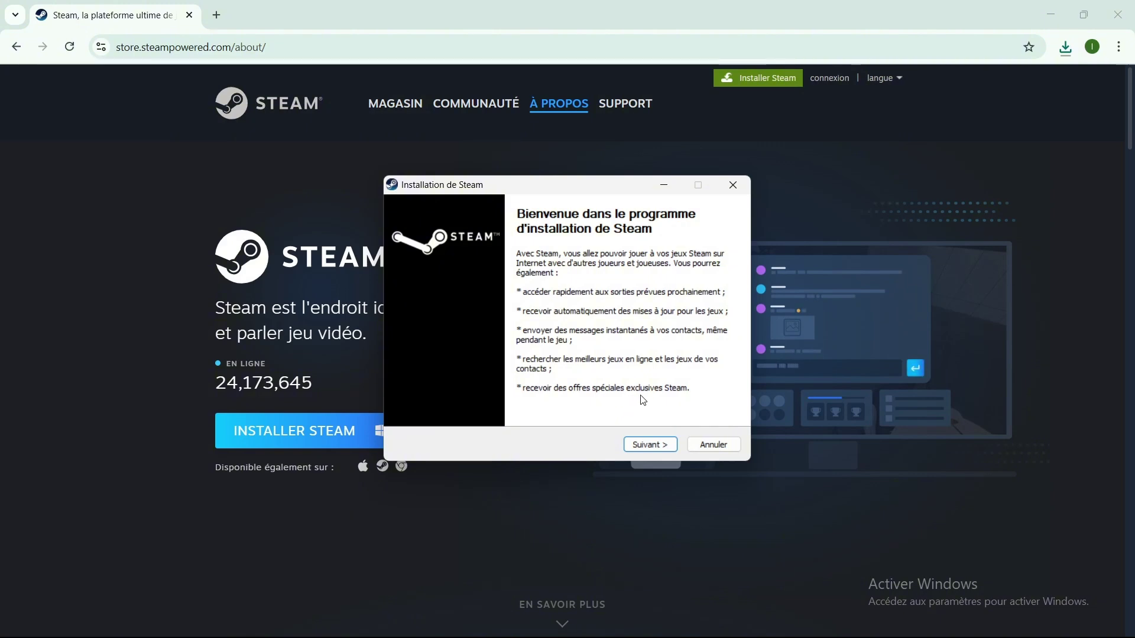
Install Steam in French into the D:\steal\ folder, launch it on finishing, and close the player selection window
{"action": "left_click", "coordinate": [654, 445]}
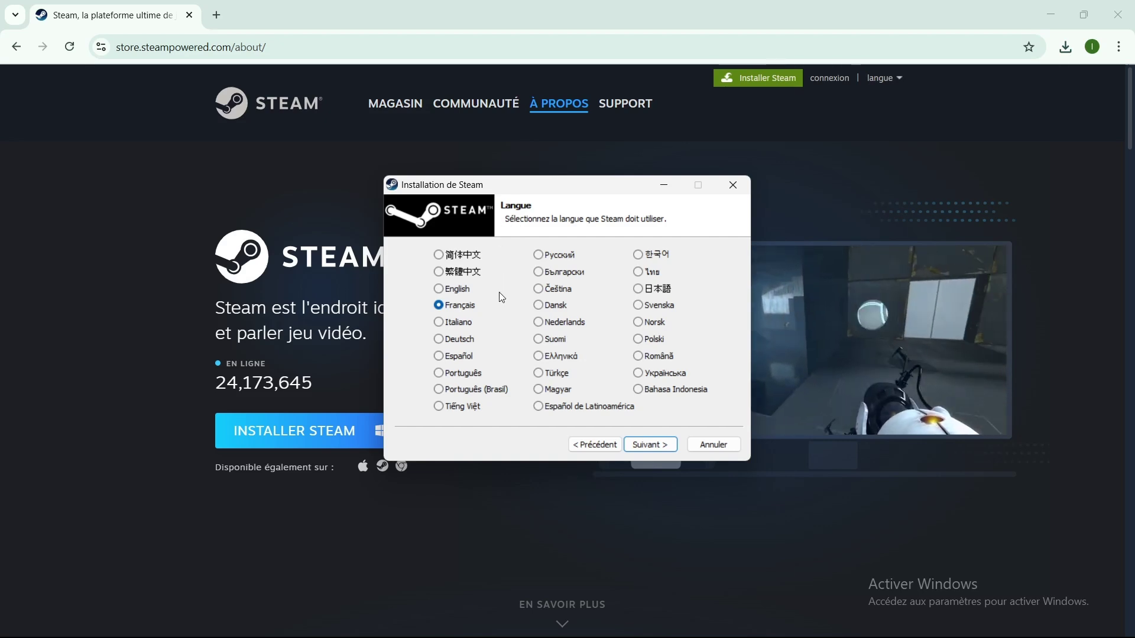
{"action": "left_click", "coordinate": [648, 447]}
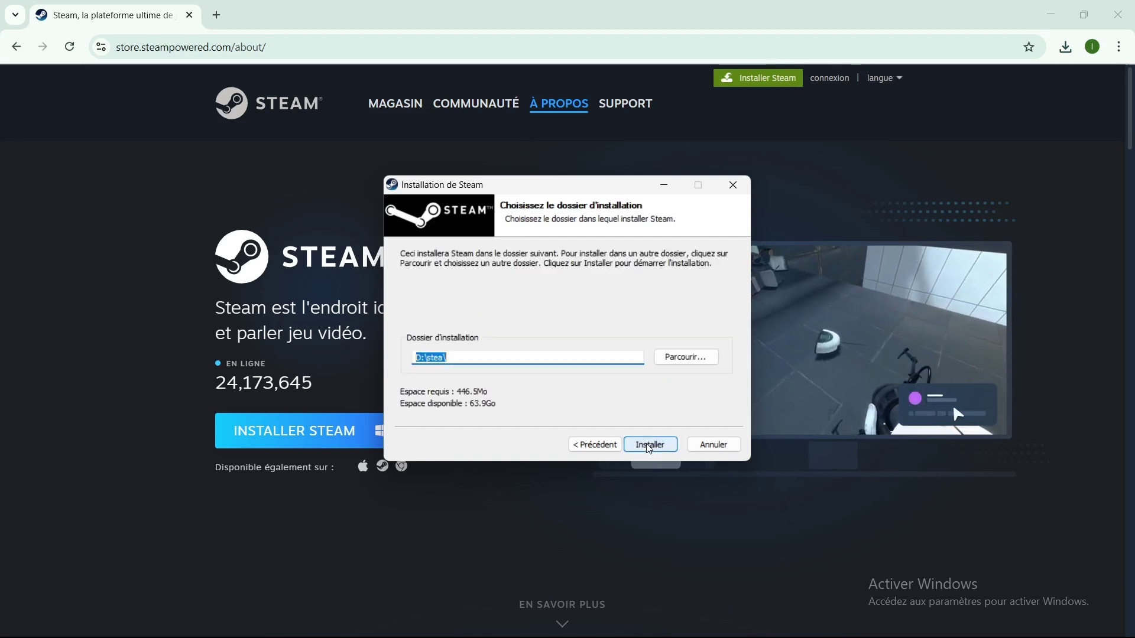
{"action": "left_click", "coordinate": [647, 446]}
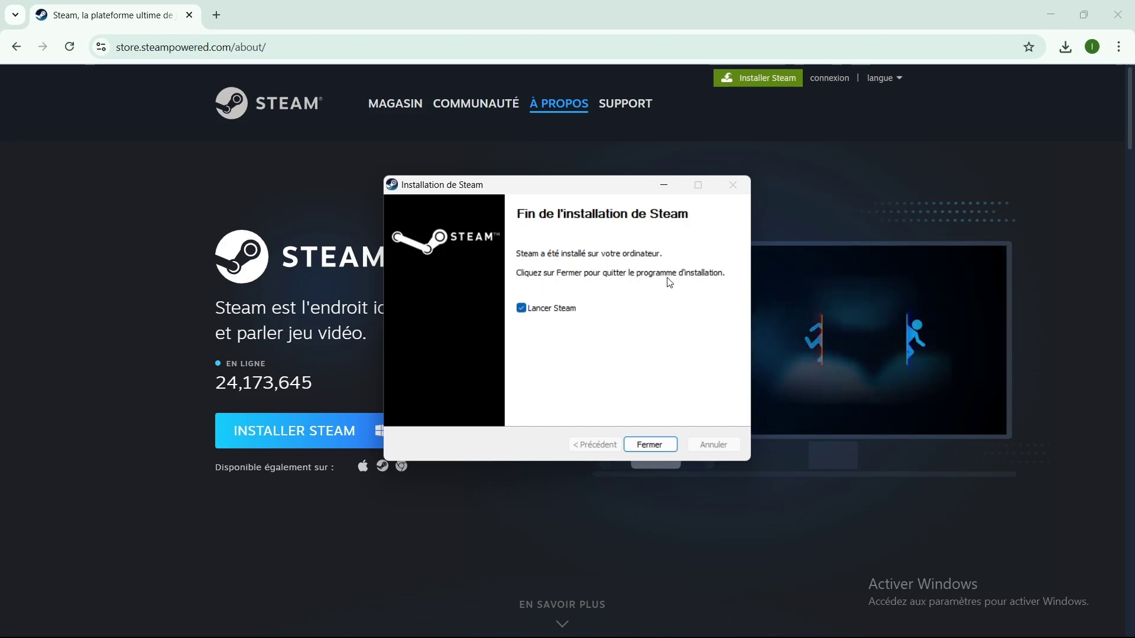
{"action": "left_click", "coordinate": [650, 447]}
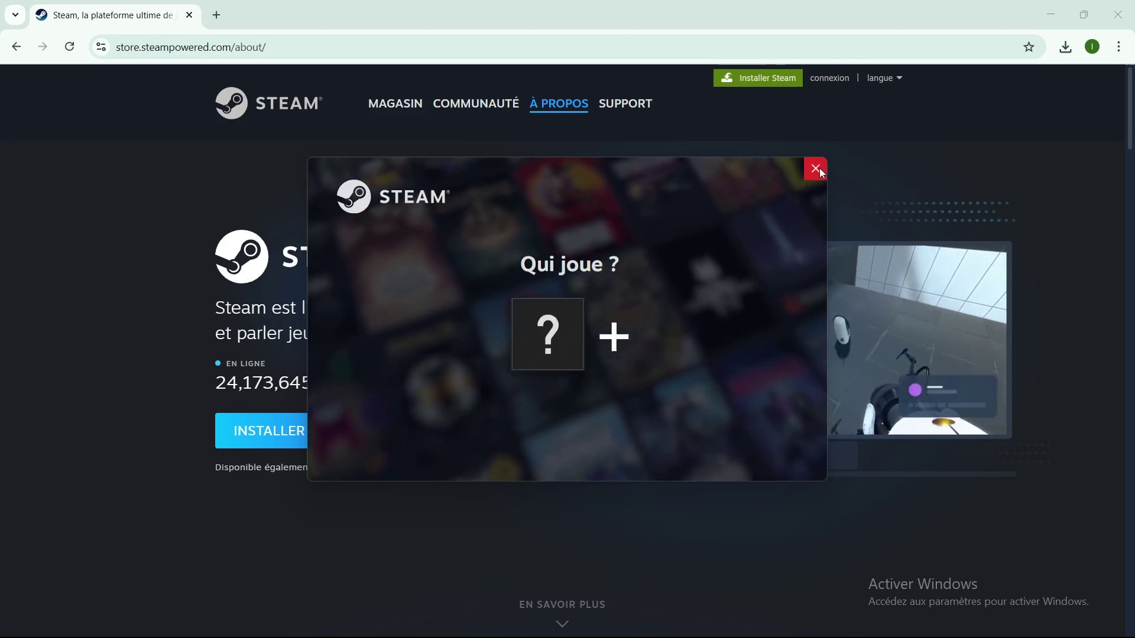
{"action": "left_click", "coordinate": [819, 169]}
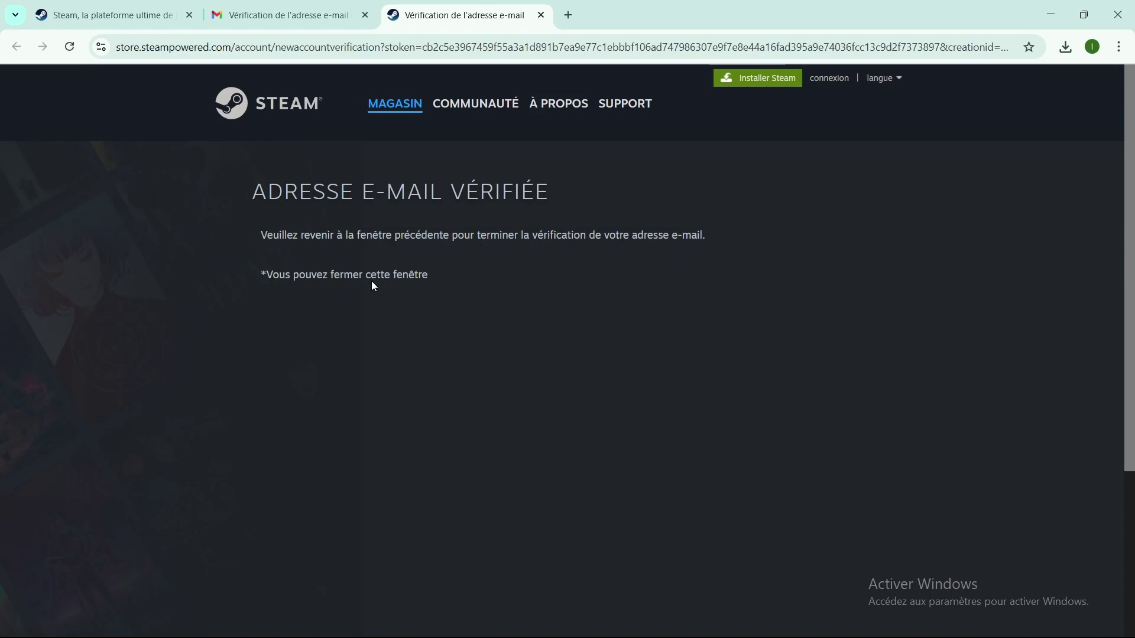
Return to the Steam account creation form, enter an account name and replace it with the first suggested alternative
{"action": "left_click", "coordinate": [115, 19]}
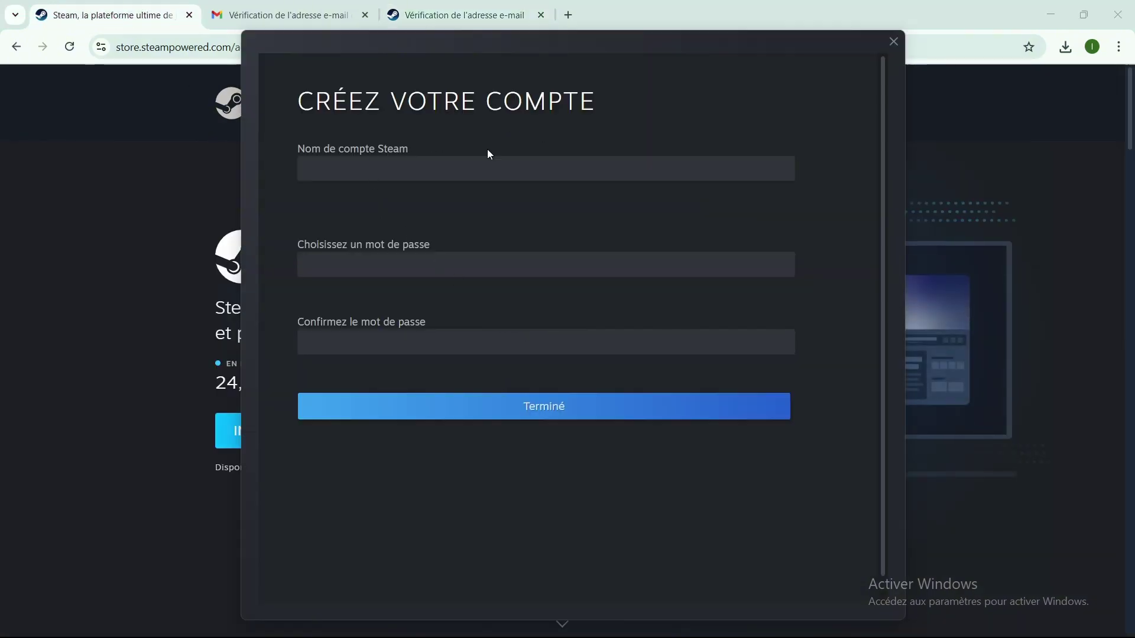
{"action": "left_click", "coordinate": [317, 171]}
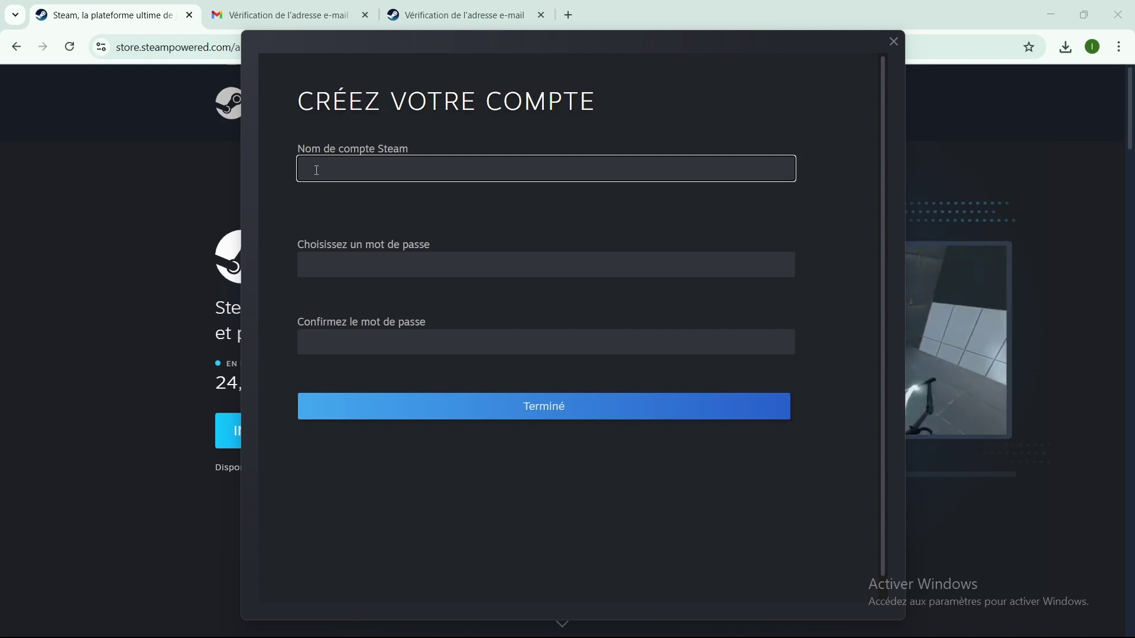
{"action": "type", "text": "lux77"}
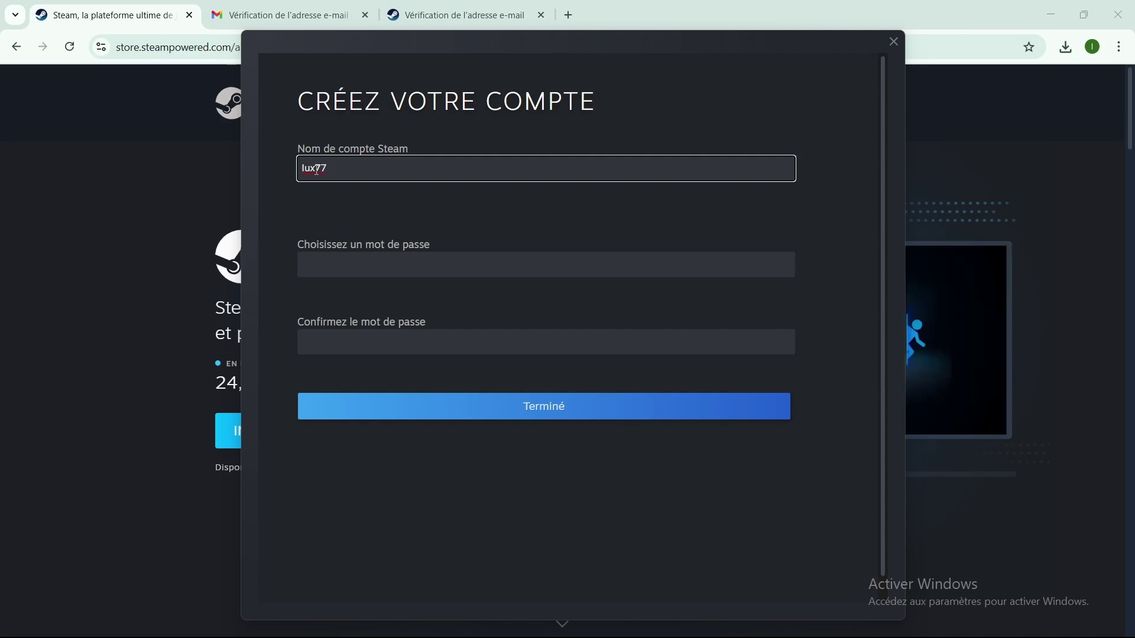
{"action": "left_click", "coordinate": [309, 258]}
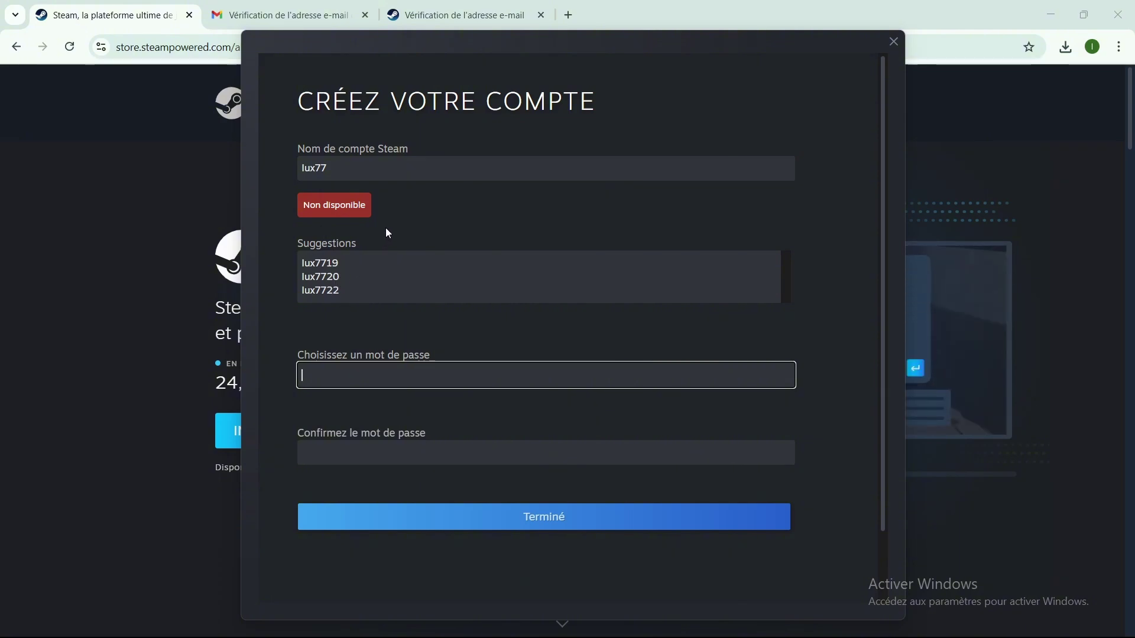
{"action": "left_click", "coordinate": [319, 194]}
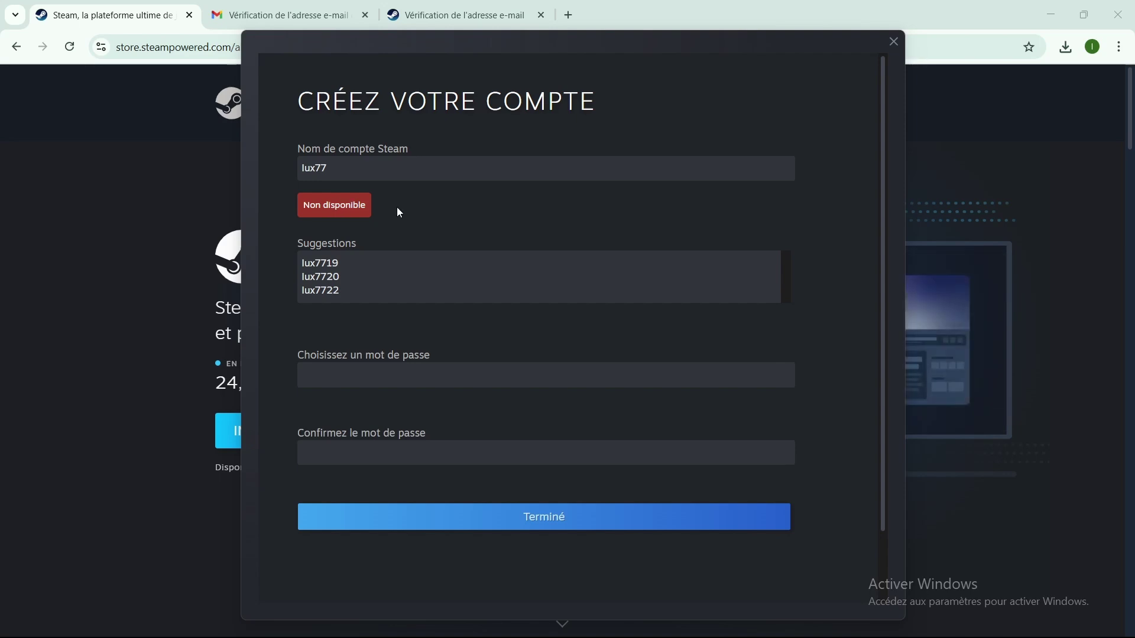
{"action": "left_click", "coordinate": [328, 170]}
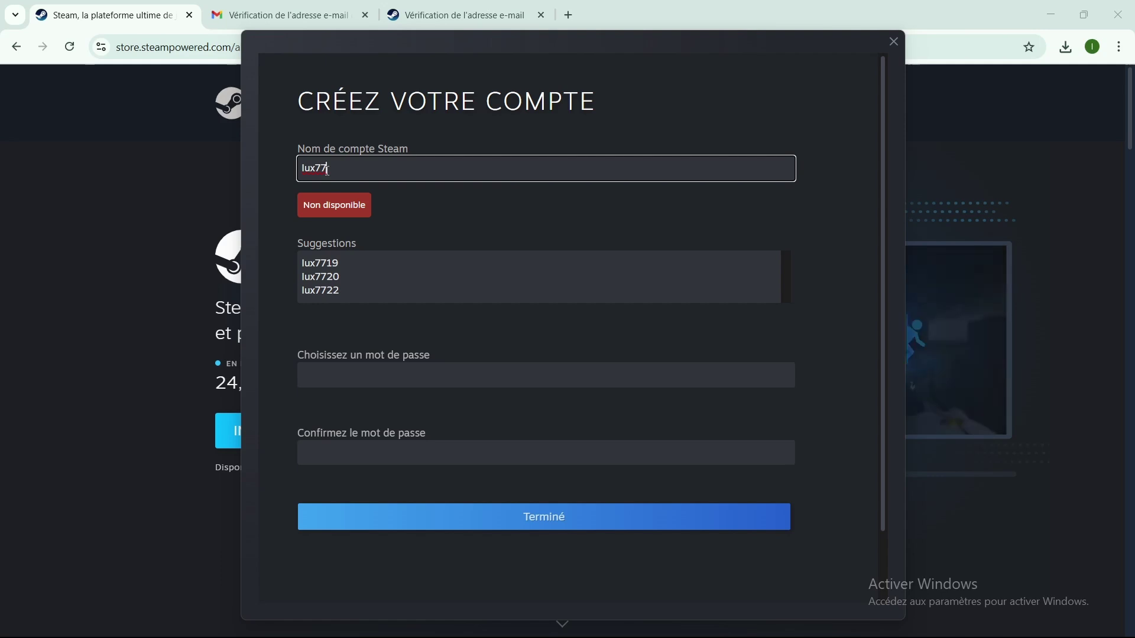
{"action": "left_click", "coordinate": [320, 263]}
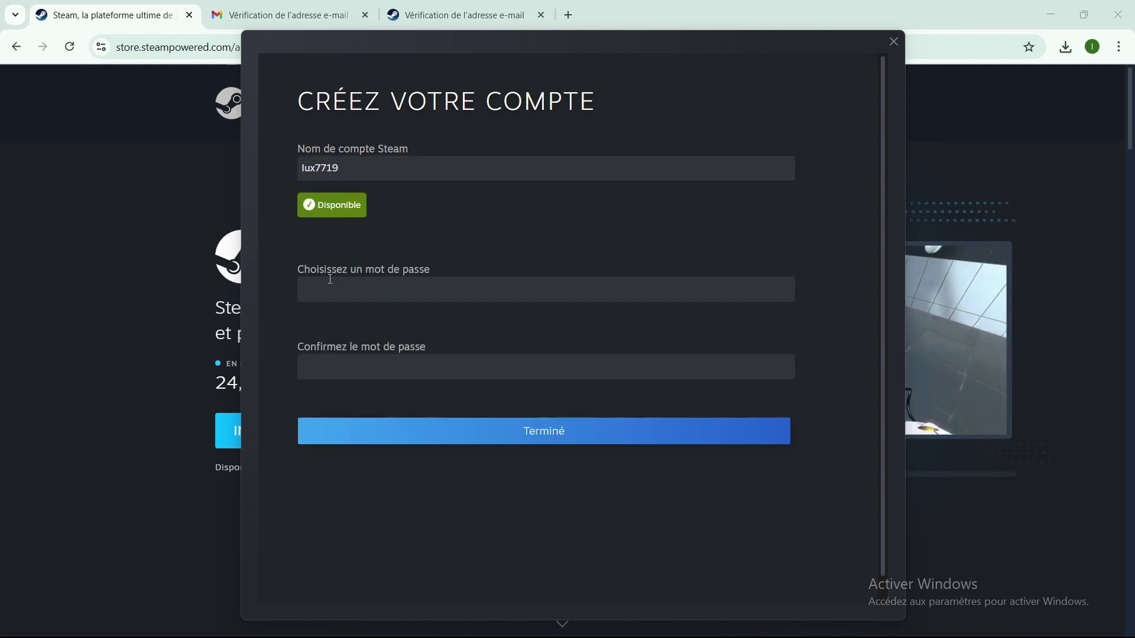
Enter and confirm the account password, submit the new account and continue to the account name entry for signing in
{"action": "left_click", "coordinate": [312, 288]}
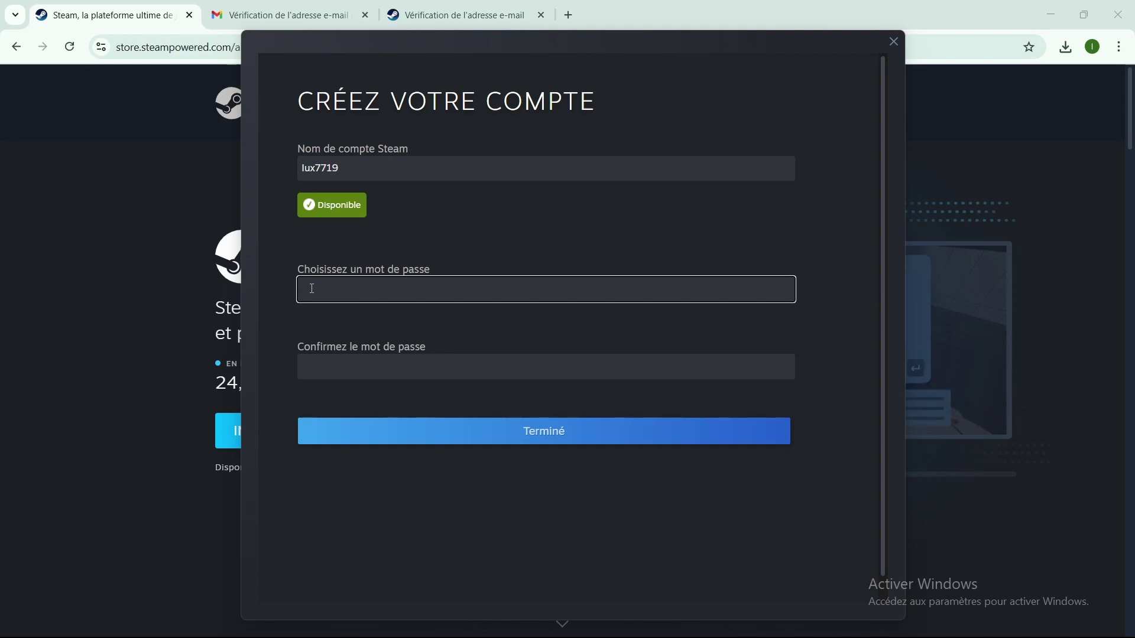
{"action": "key", "text": "ctrl+v"}
{"action": "key", "text": "Tab"}
{"action": "key", "text": "ctrl+v"}
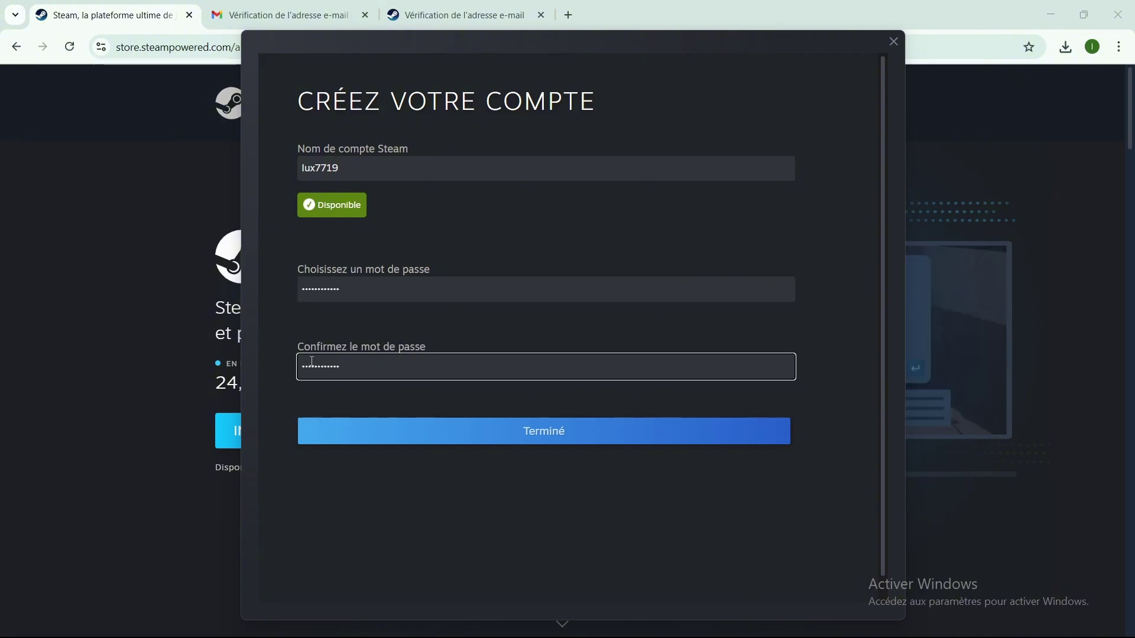
{"action": "left_click", "coordinate": [539, 436]}
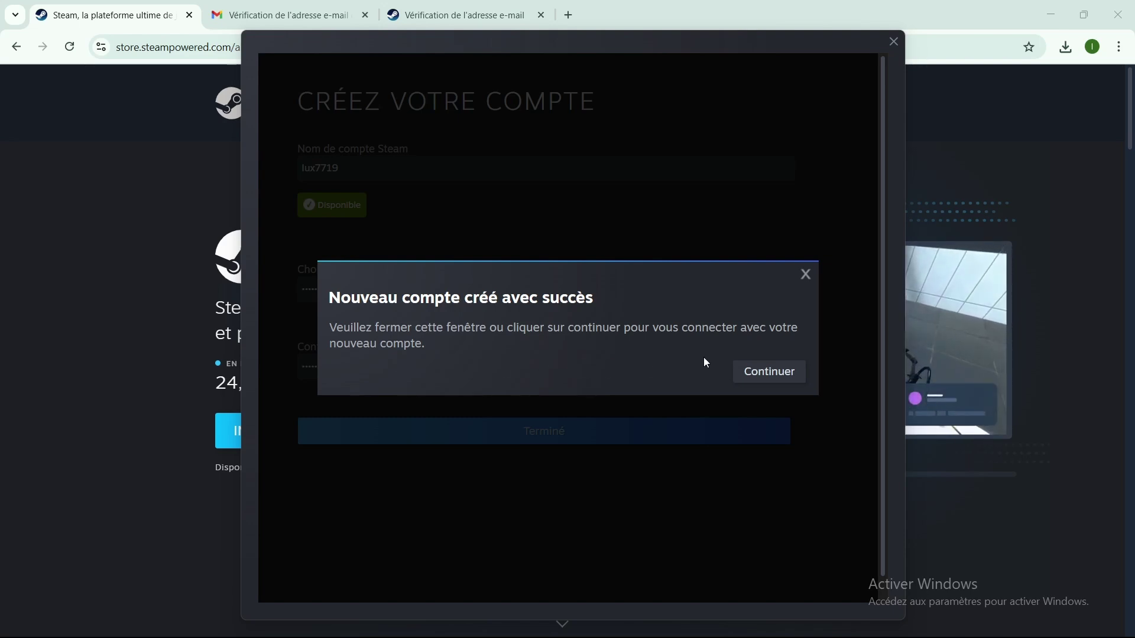
{"action": "left_click", "coordinate": [753, 370]}
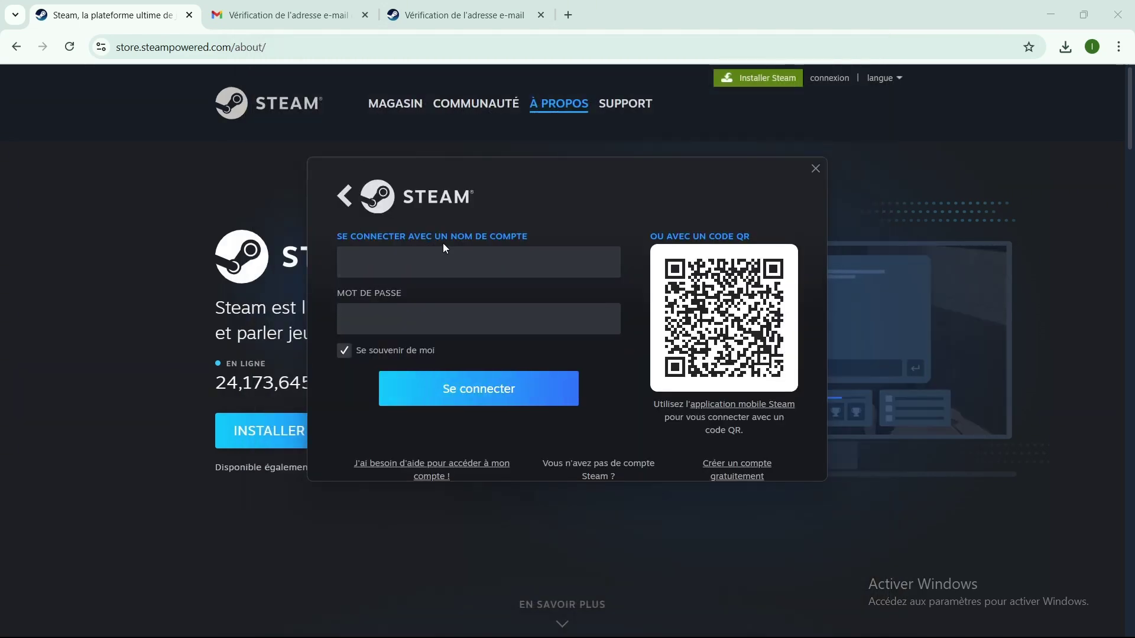
{"action": "left_click", "coordinate": [354, 260]}
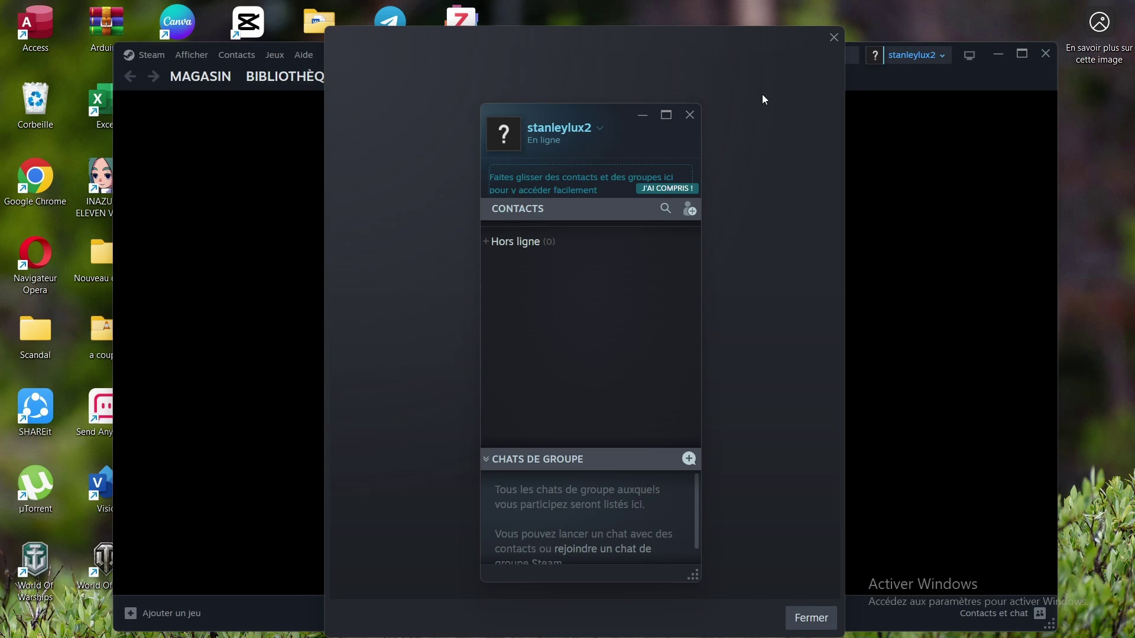
Maximize the Steam window and look over the store home page and the Magasin, Bibliothèque and Communauté options
{"action": "left_click", "coordinate": [1023, 53]}
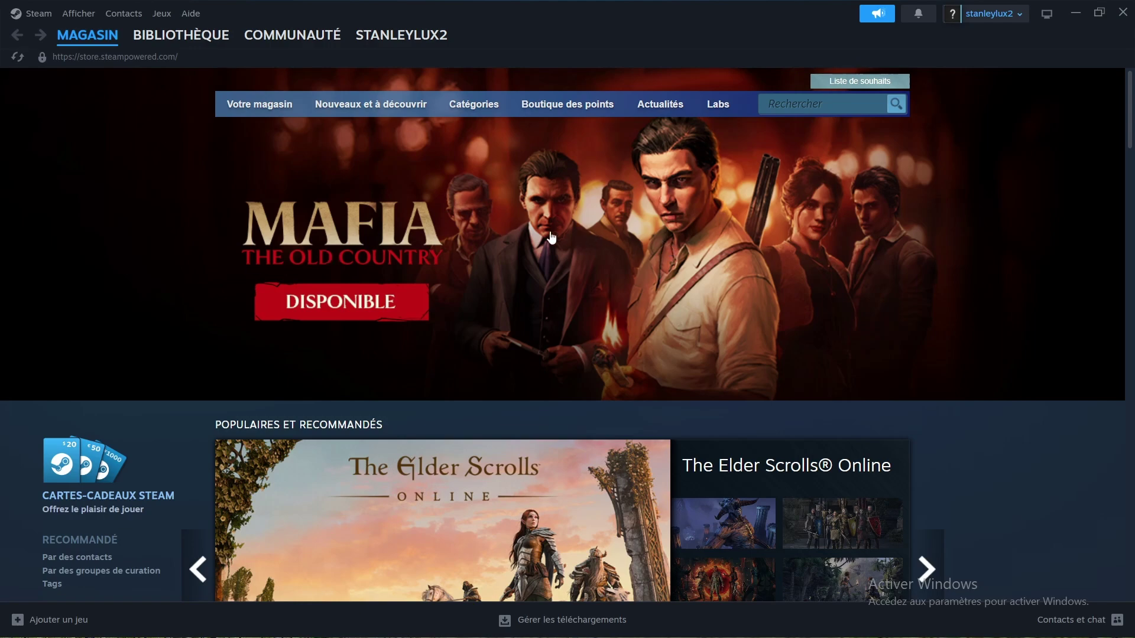
{"action": "scroll", "coordinate": [532, 238], "scroll_direction": "down", "scroll_amount": 5}
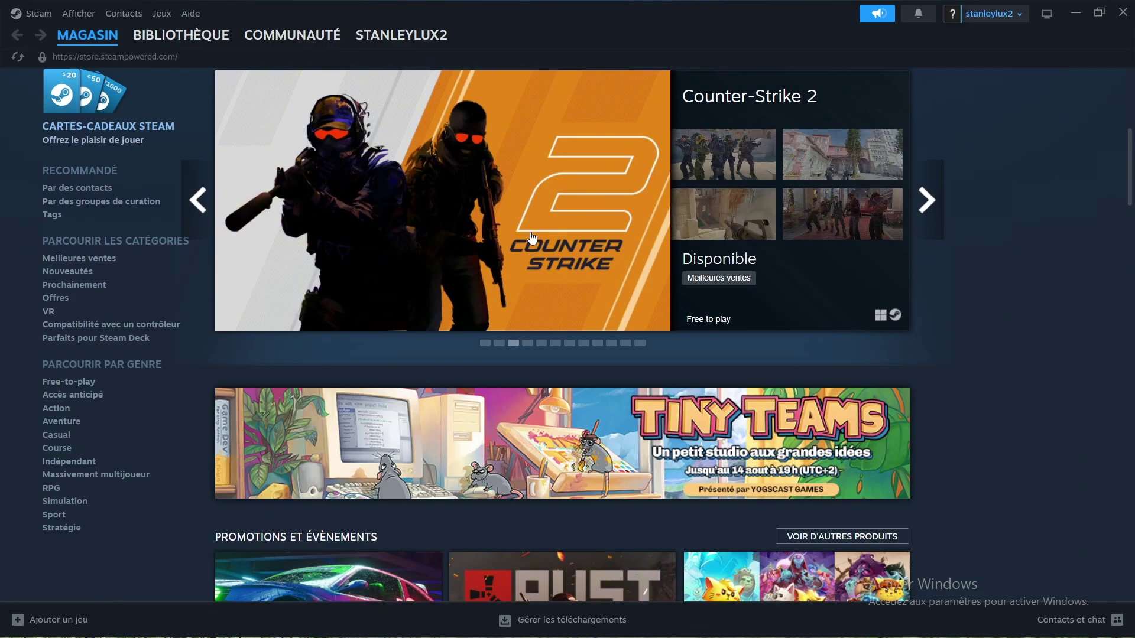
{"action": "scroll", "coordinate": [532, 237], "scroll_direction": "up", "scroll_amount": 5}
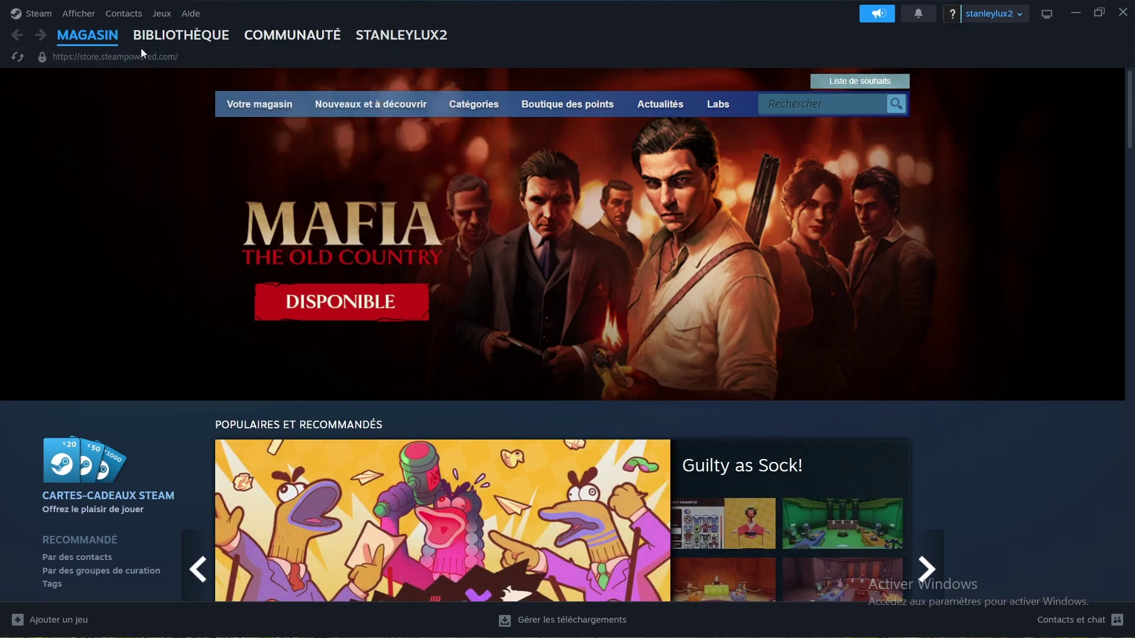
{"action": "mouse_move", "coordinate": [112, 44]}
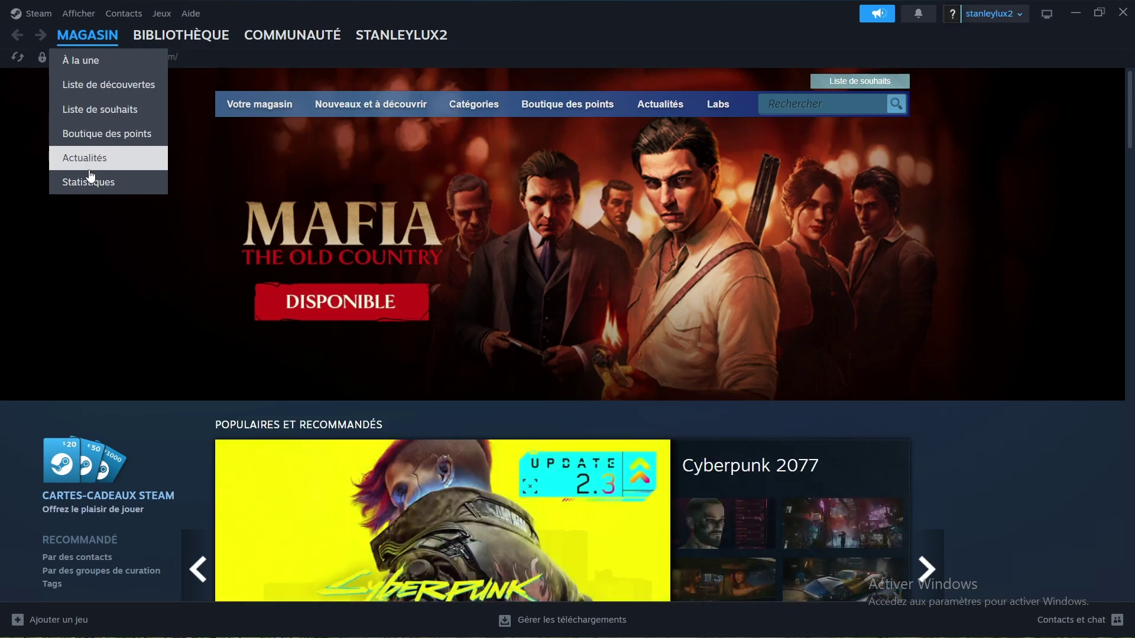
{"action": "mouse_move", "coordinate": [197, 34]}
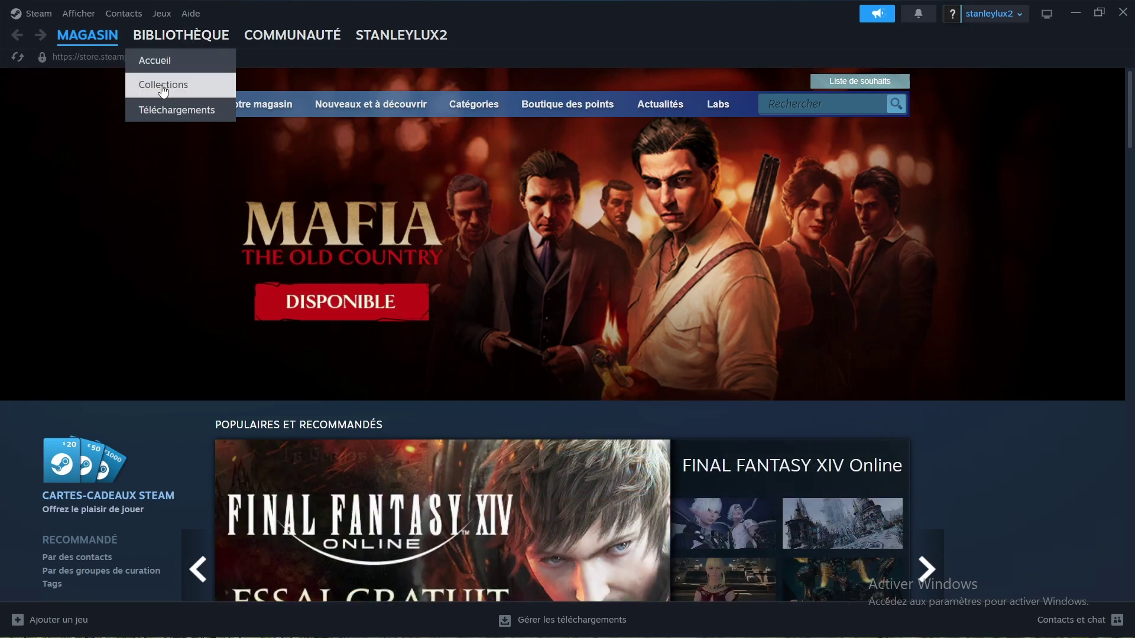
{"action": "mouse_move", "coordinate": [311, 37]}
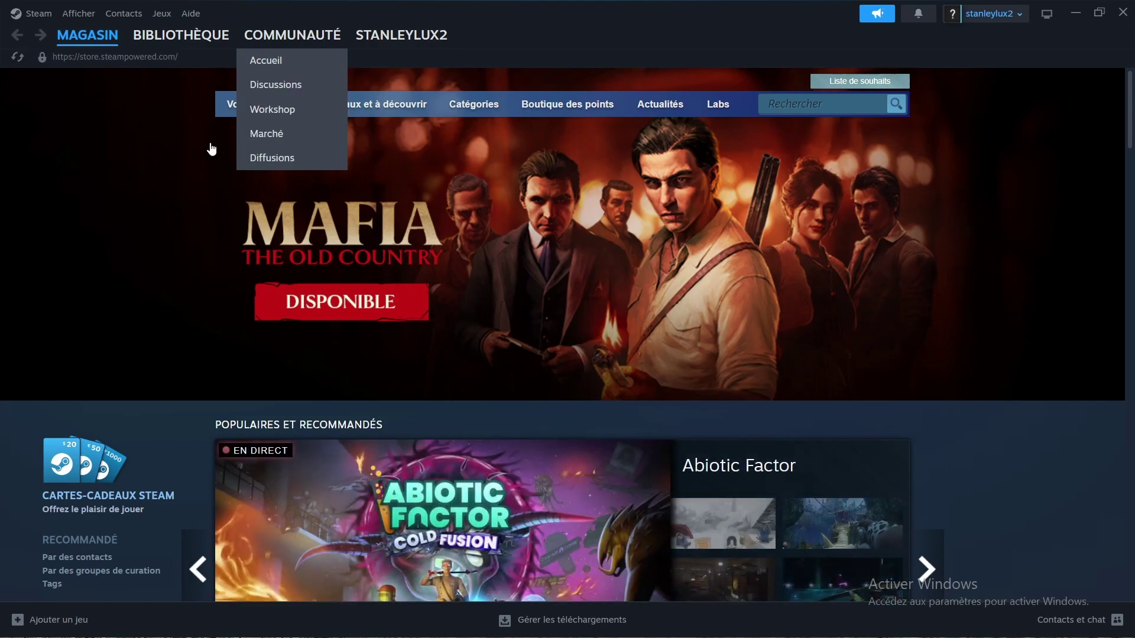
Examine the store home page's promotions and events, game categories, discovery list and Parcourir Steam options
{"action": "scroll", "coordinate": [269, 179], "scroll_direction": "down", "scroll_amount": 10}
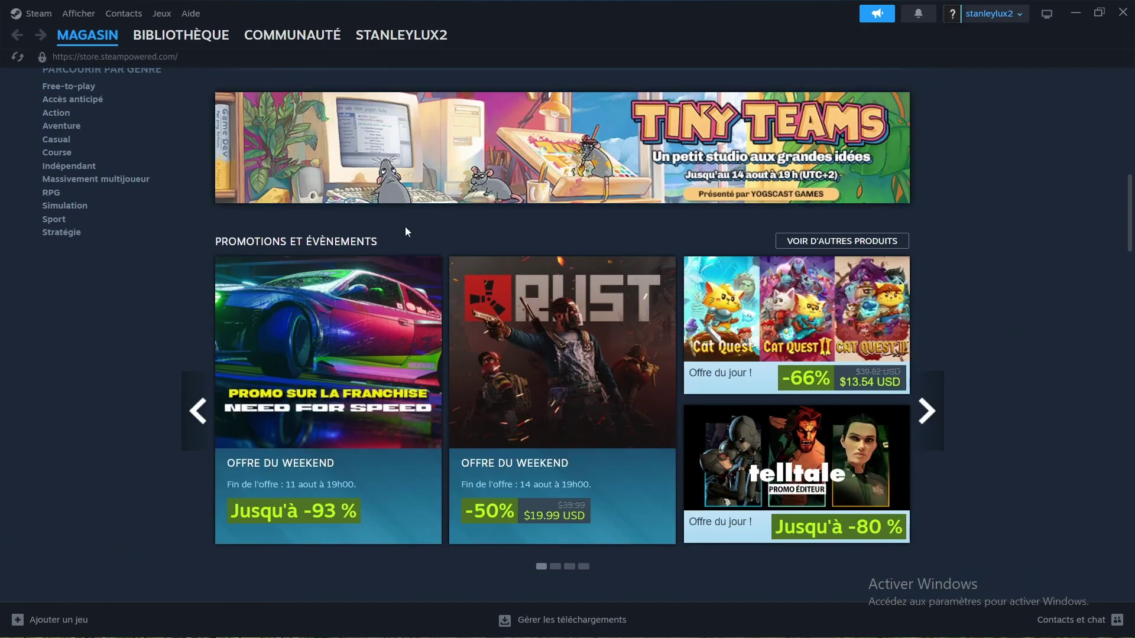
{"action": "scroll", "coordinate": [406, 234], "scroll_direction": "down", "scroll_amount": 4}
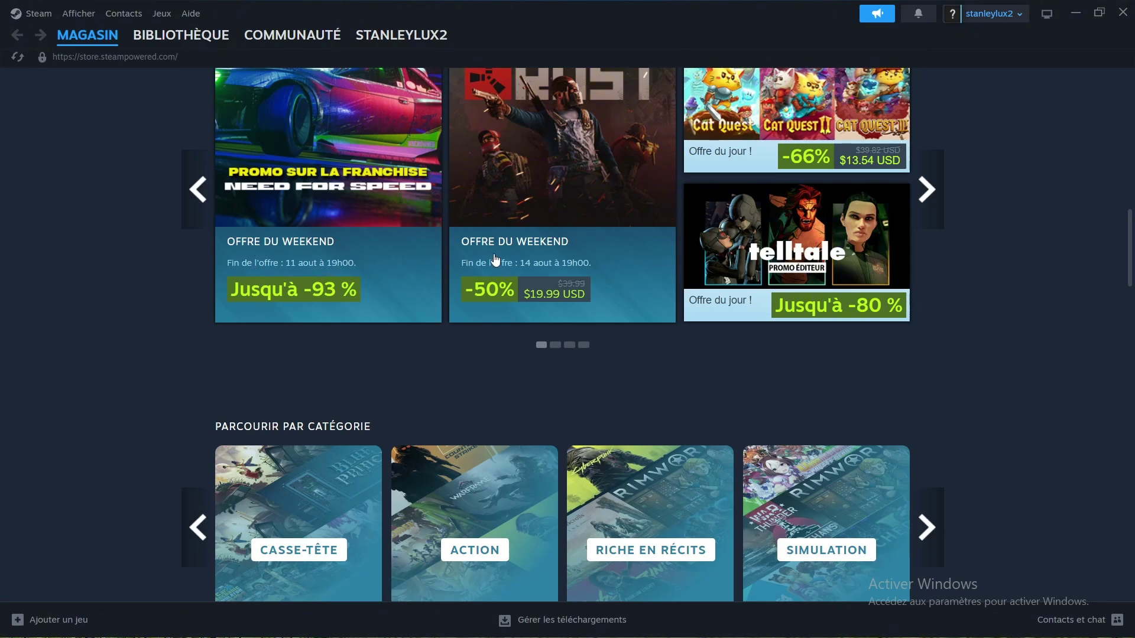
{"action": "mouse_move", "coordinate": [540, 251]}
{"action": "scroll", "coordinate": [535, 276], "scroll_direction": "up", "scroll_amount": 5}
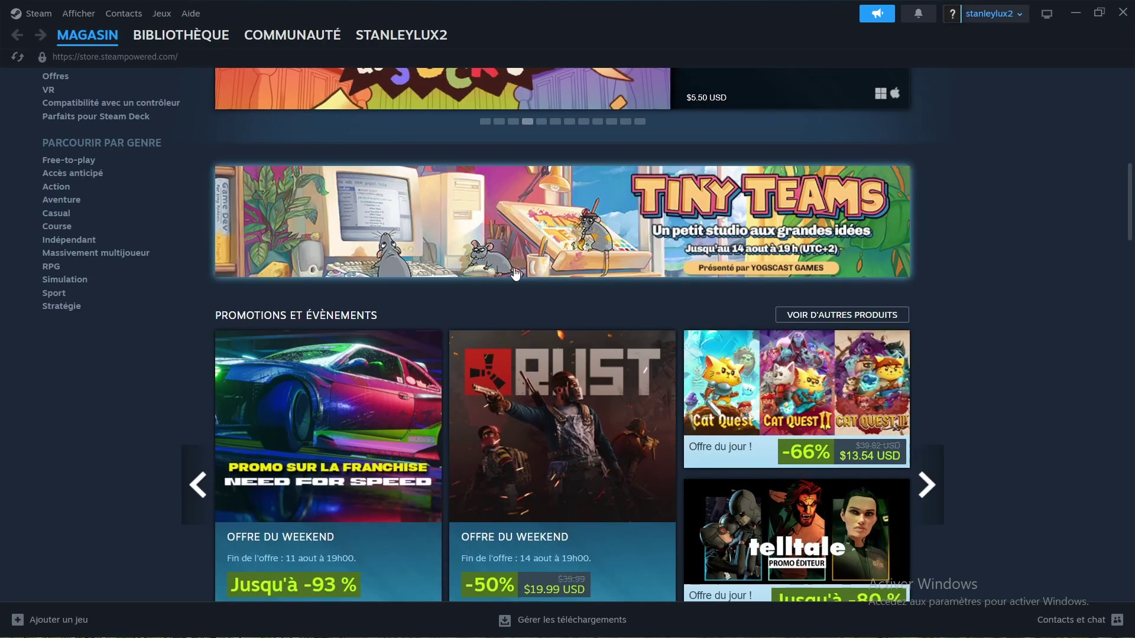
{"action": "scroll", "coordinate": [520, 273], "scroll_direction": "down", "scroll_amount": 12}
{"action": "scroll", "coordinate": [511, 271], "scroll_direction": "down", "scroll_amount": 5}
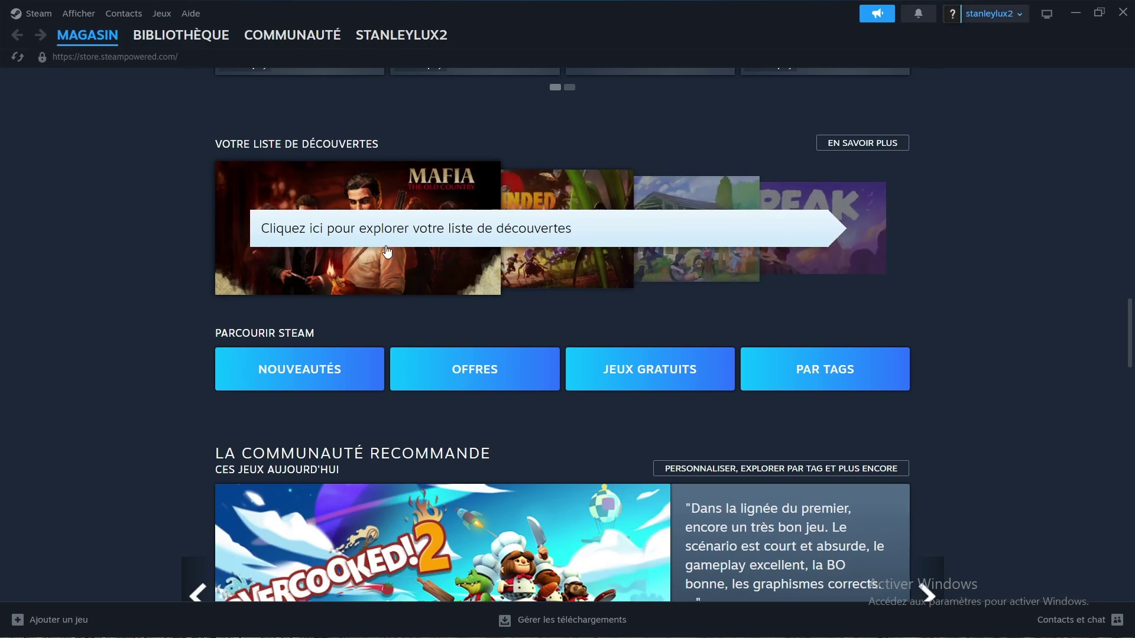
{"action": "scroll", "coordinate": [387, 252], "scroll_direction": "up", "scroll_amount": 1}
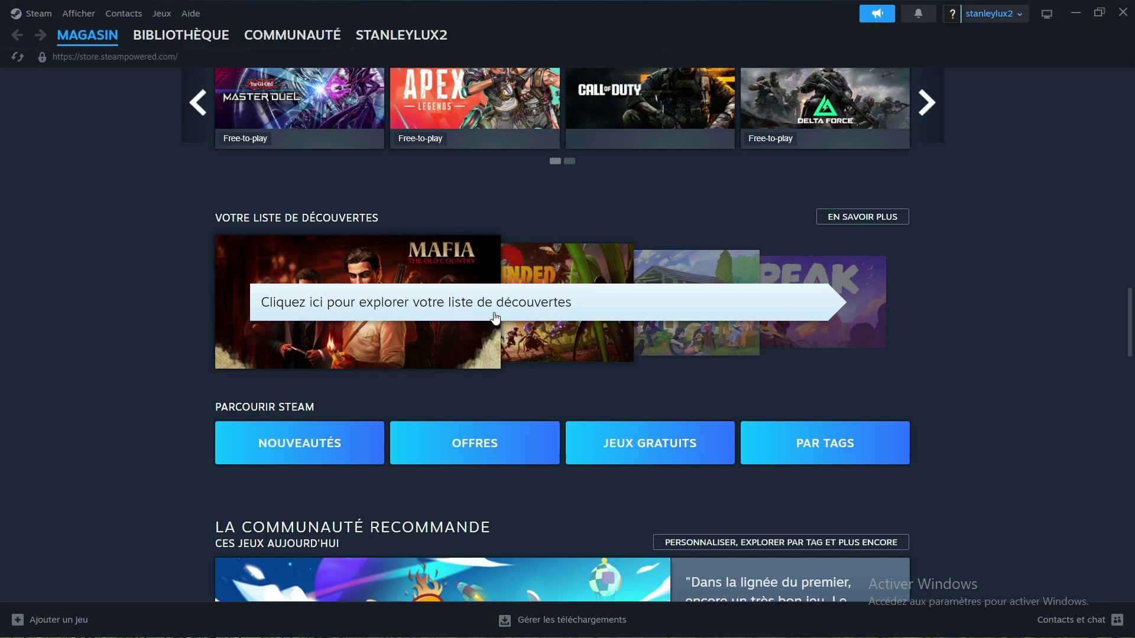
{"action": "scroll", "coordinate": [495, 318], "scroll_direction": "down", "scroll_amount": 2}
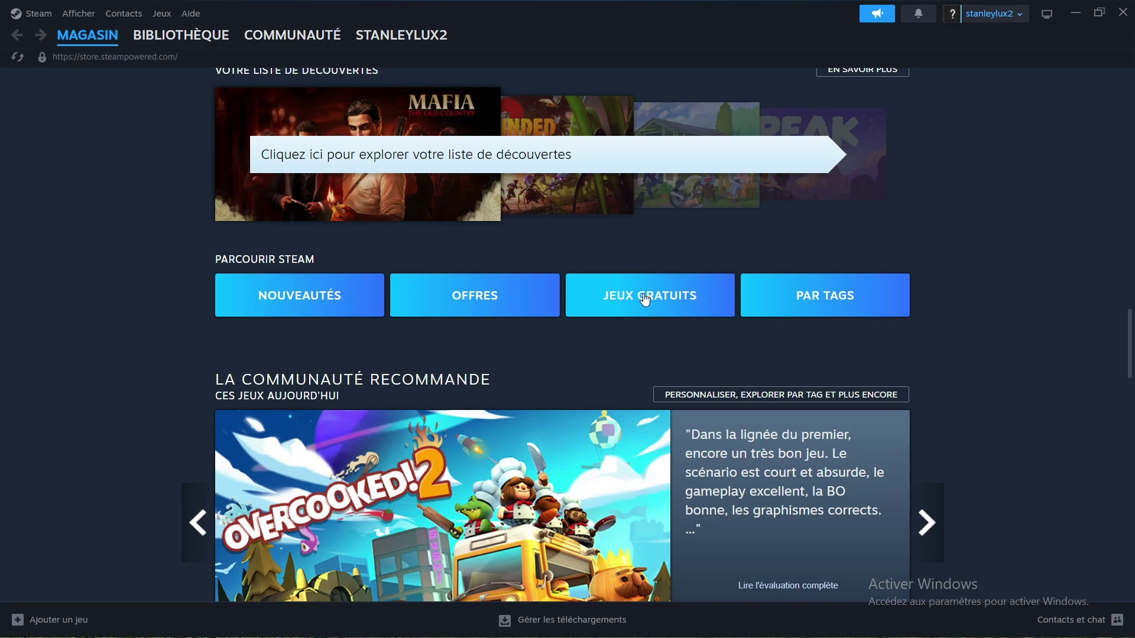
Page through four more of today's community-recommended games, and examine the under $10 offers and the Nouveautés et tendances list
{"action": "scroll", "coordinate": [707, 240], "scroll_direction": "down", "scroll_amount": 3}
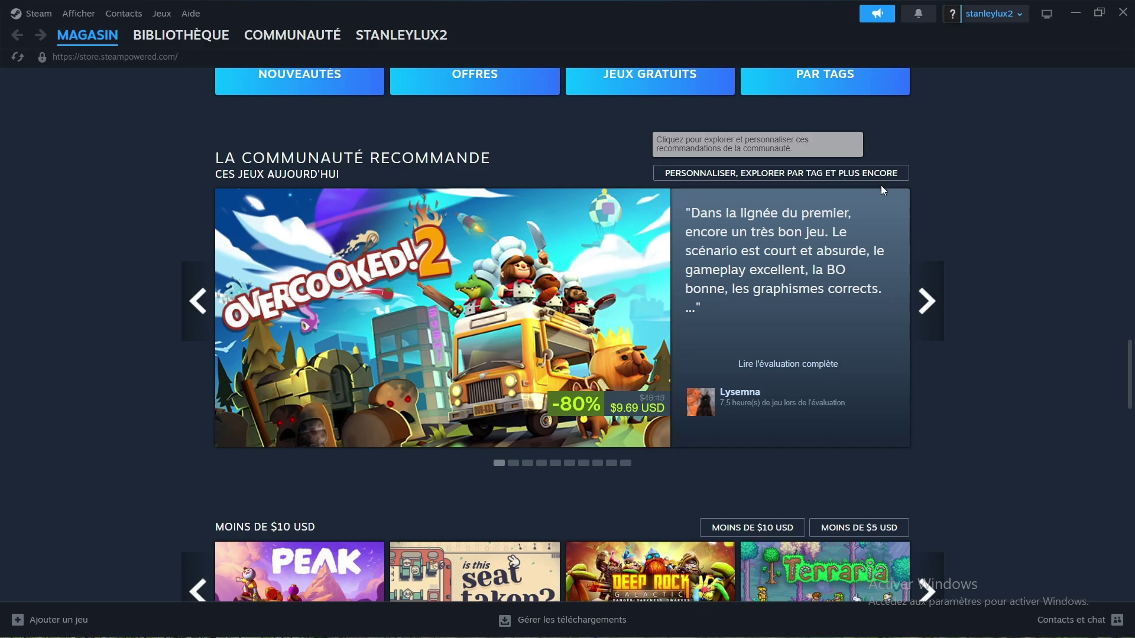
{"action": "scroll", "coordinate": [634, 383], "scroll_direction": "down", "scroll_amount": 4}
{"action": "scroll", "coordinate": [665, 269], "scroll_direction": "up", "scroll_amount": 4}
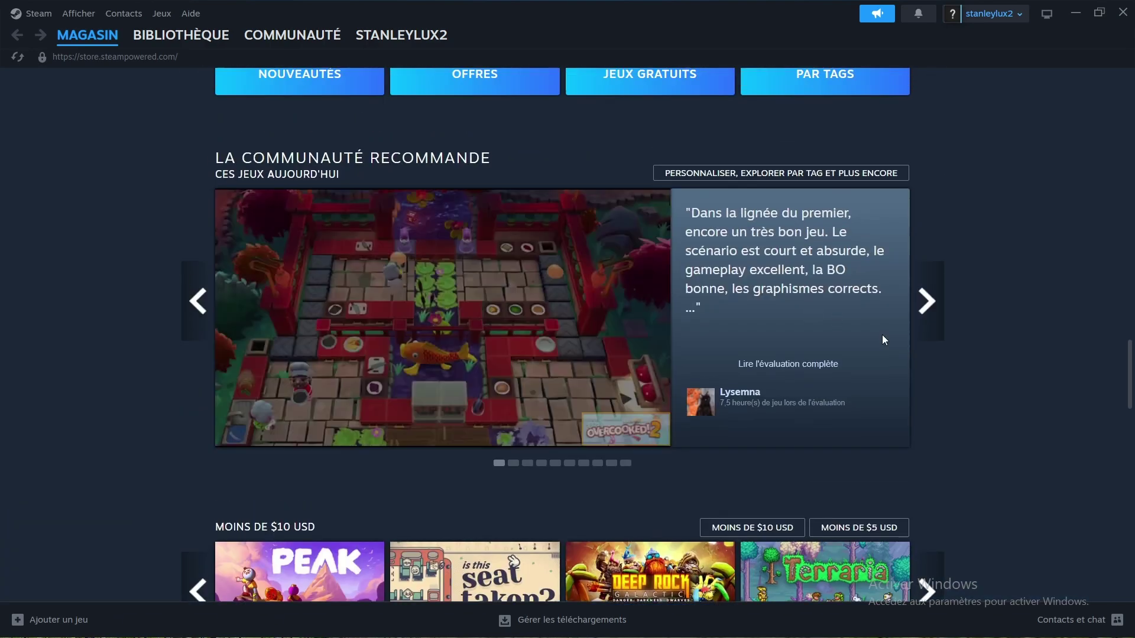
{"action": "left_click", "coordinate": [927, 302]}
{"action": "left_click", "coordinate": [928, 303]}
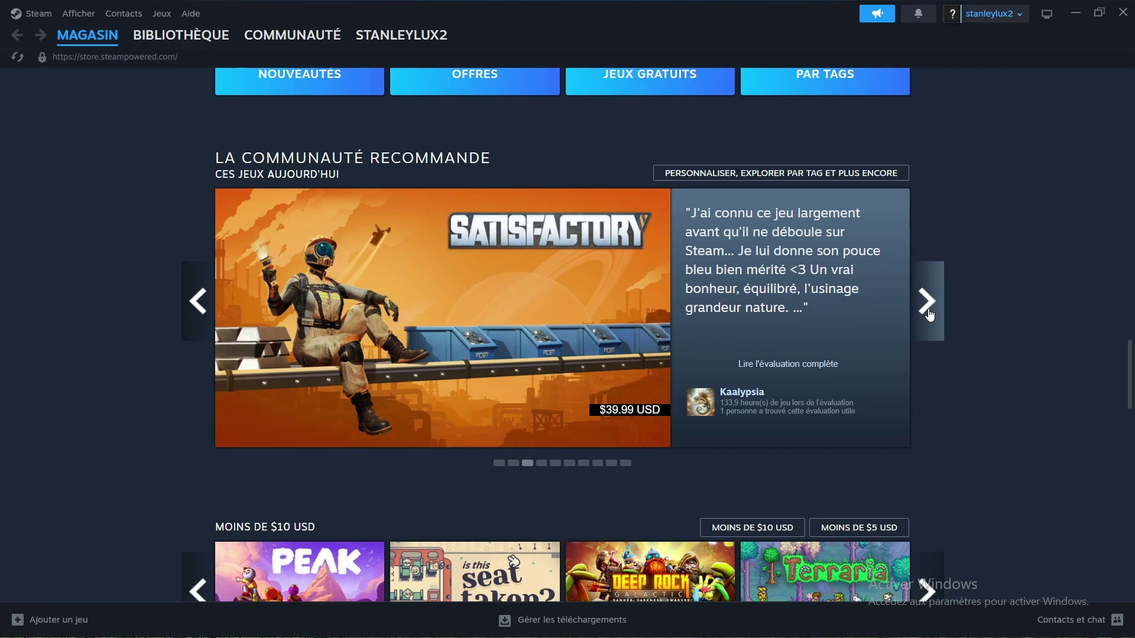
{"action": "left_click", "coordinate": [928, 303]}
{"action": "left_click", "coordinate": [927, 303]}
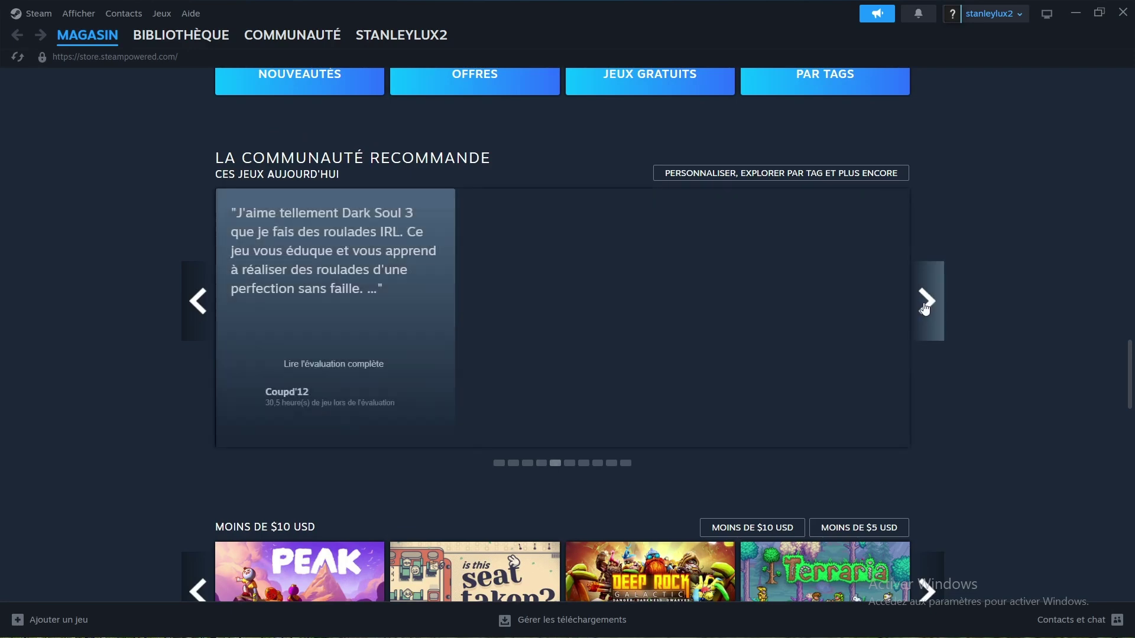
{"action": "scroll", "coordinate": [808, 373], "scroll_direction": "down", "scroll_amount": 5}
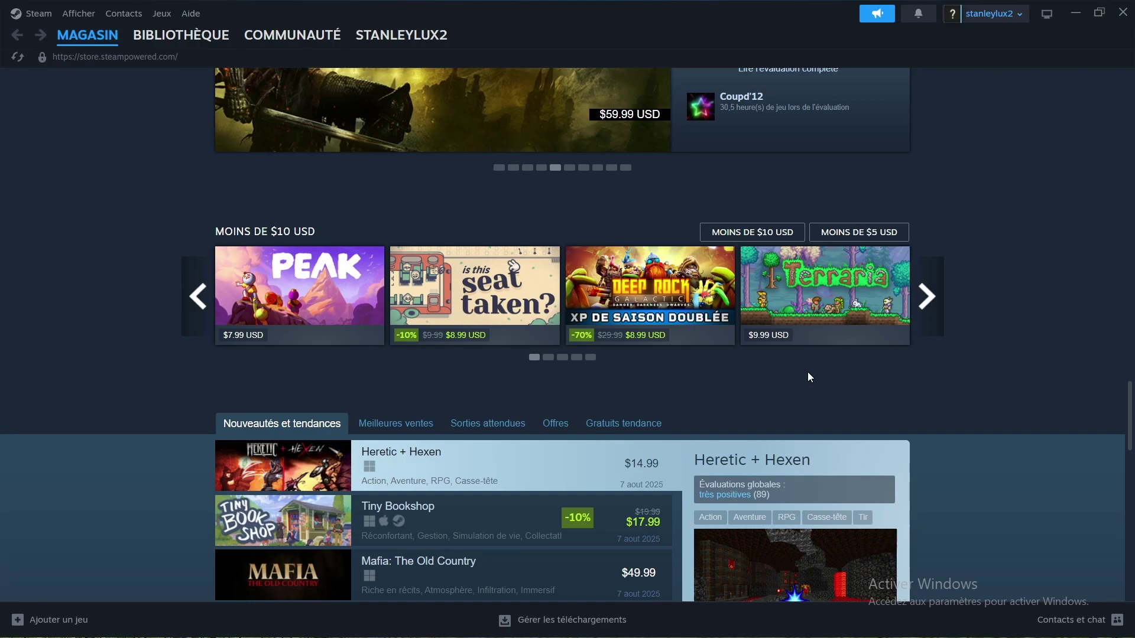
{"action": "scroll", "coordinate": [809, 377], "scroll_direction": "down", "scroll_amount": 5}
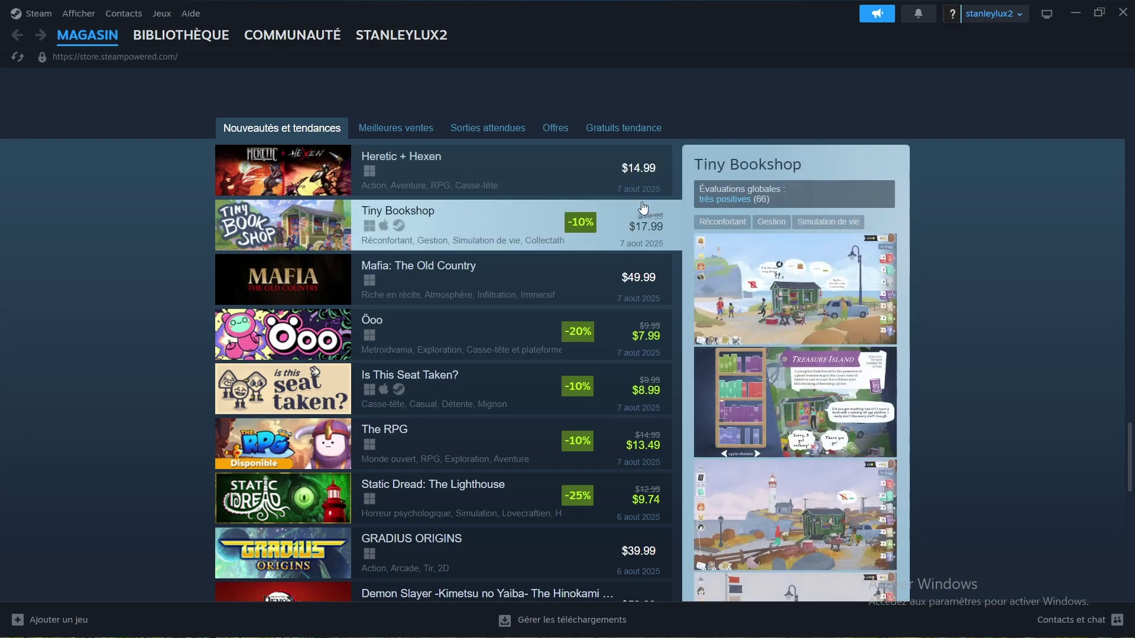
Examine the rest of the Nouveautés et tendances list and the Réalité virtuelle games, and return to the beginning of the store home page
{"action": "scroll", "coordinate": [617, 240], "scroll_direction": "down", "scroll_amount": 5}
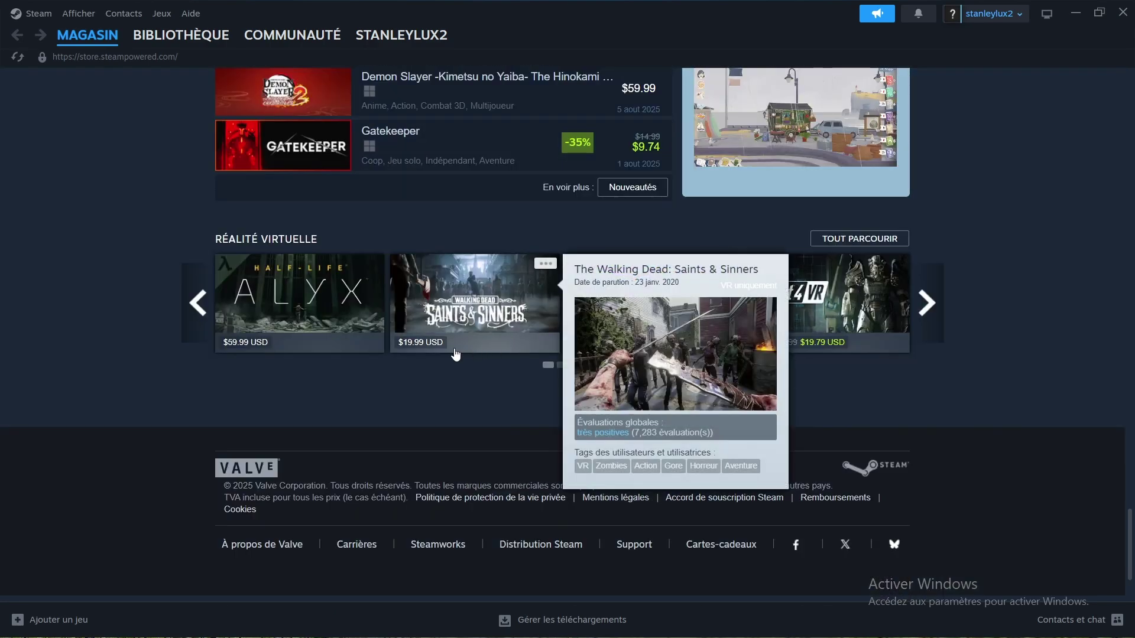
{"action": "scroll", "coordinate": [463, 305], "scroll_direction": "down", "scroll_amount": 2}
{"action": "scroll", "coordinate": [462, 302], "scroll_direction": "up", "scroll_amount": 20}
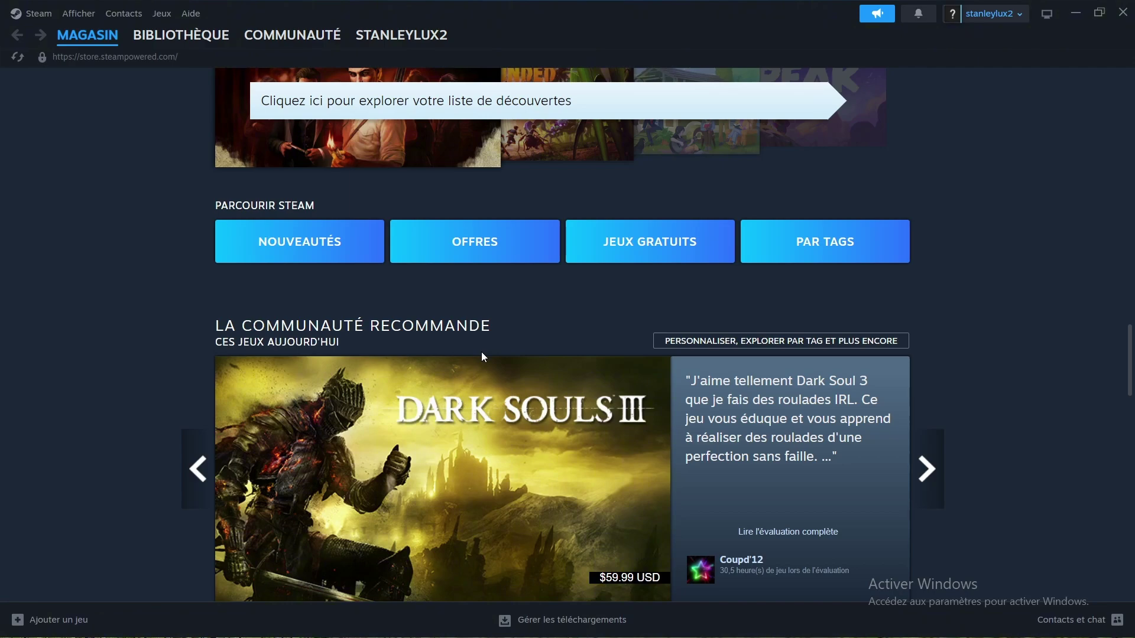
{"action": "scroll", "coordinate": [481, 353], "scroll_direction": "up", "scroll_amount": 20}
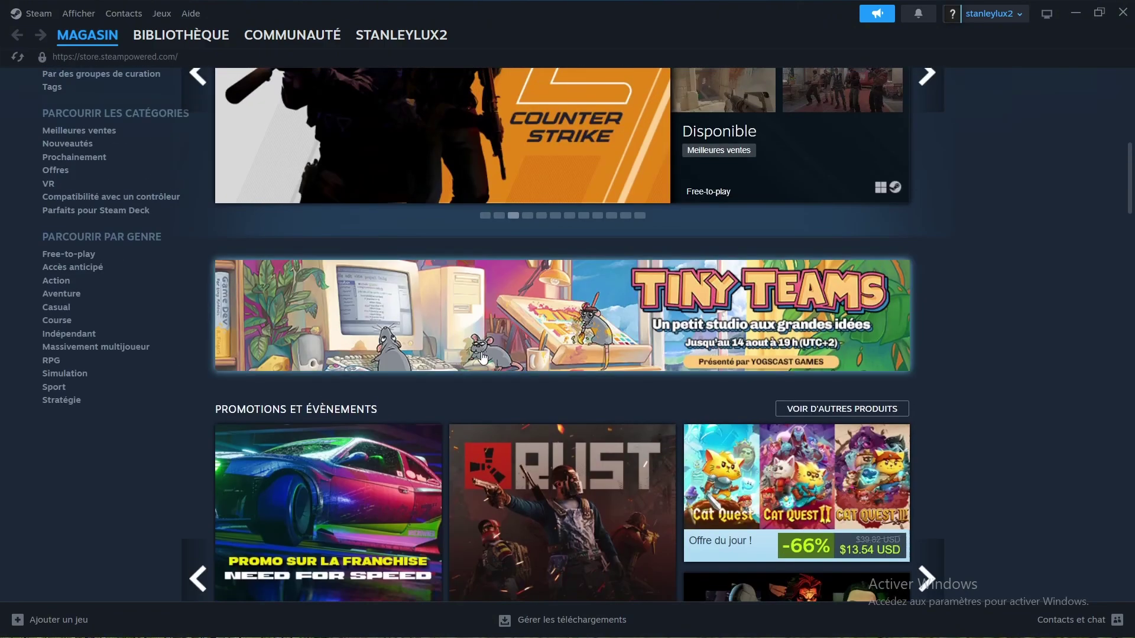
{"action": "scroll", "coordinate": [481, 353], "scroll_direction": "up", "scroll_amount": 2}
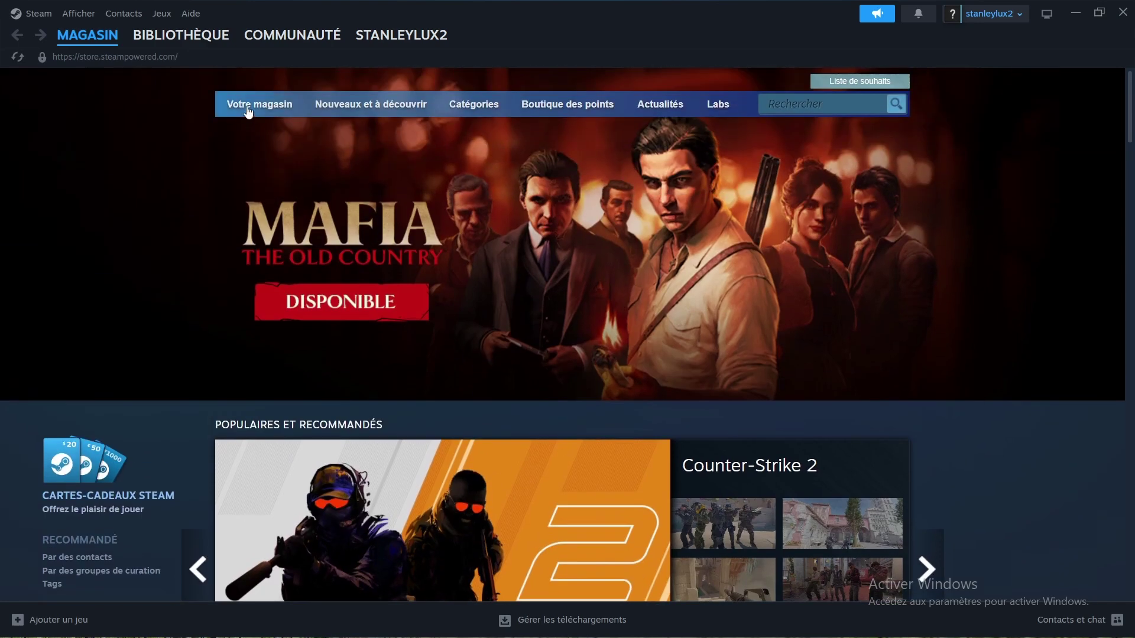
Examine the Votre magasin and Nouveaux et à découvrir options, the store's search field and the featured games with the browsing categories
{"action": "mouse_move", "coordinate": [248, 110]}
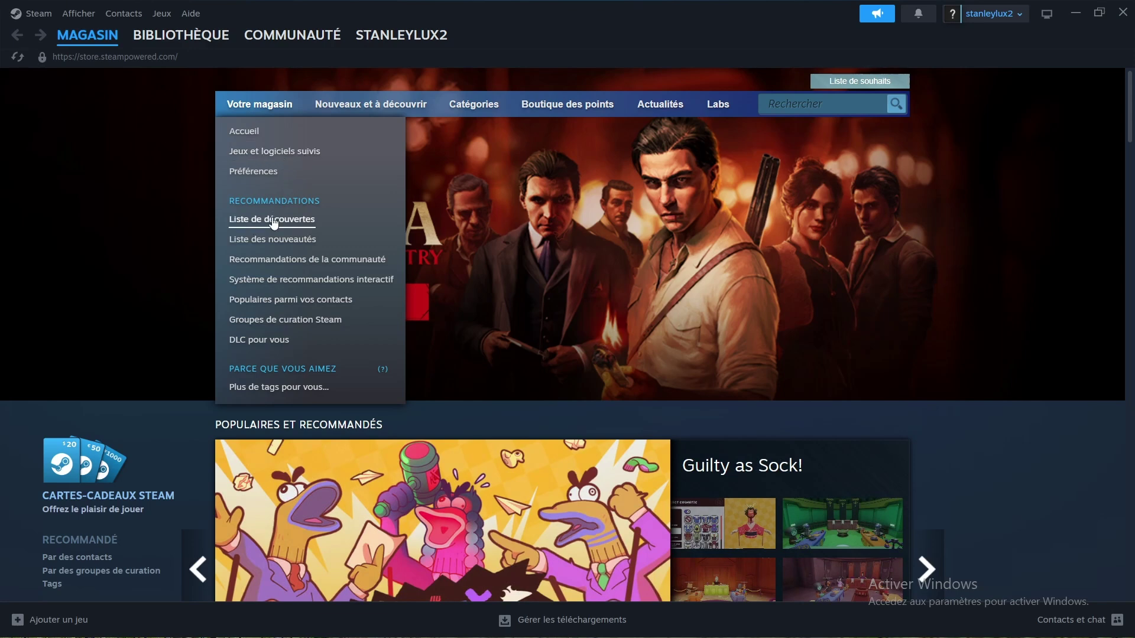
{"action": "mouse_move", "coordinate": [370, 110]}
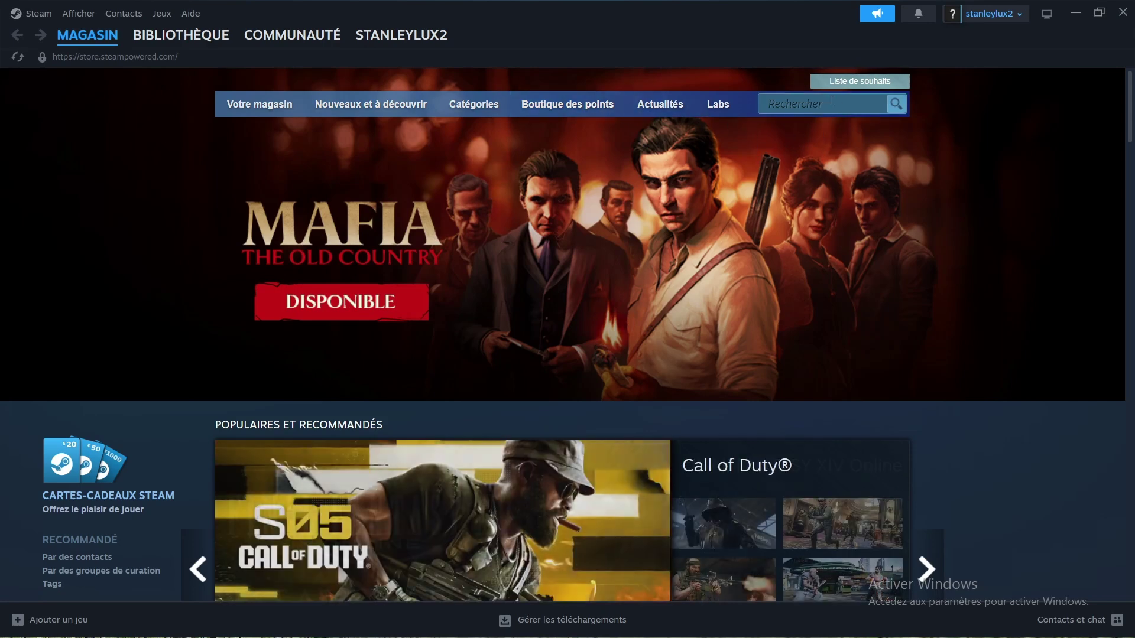
{"action": "left_click", "coordinate": [805, 105]}
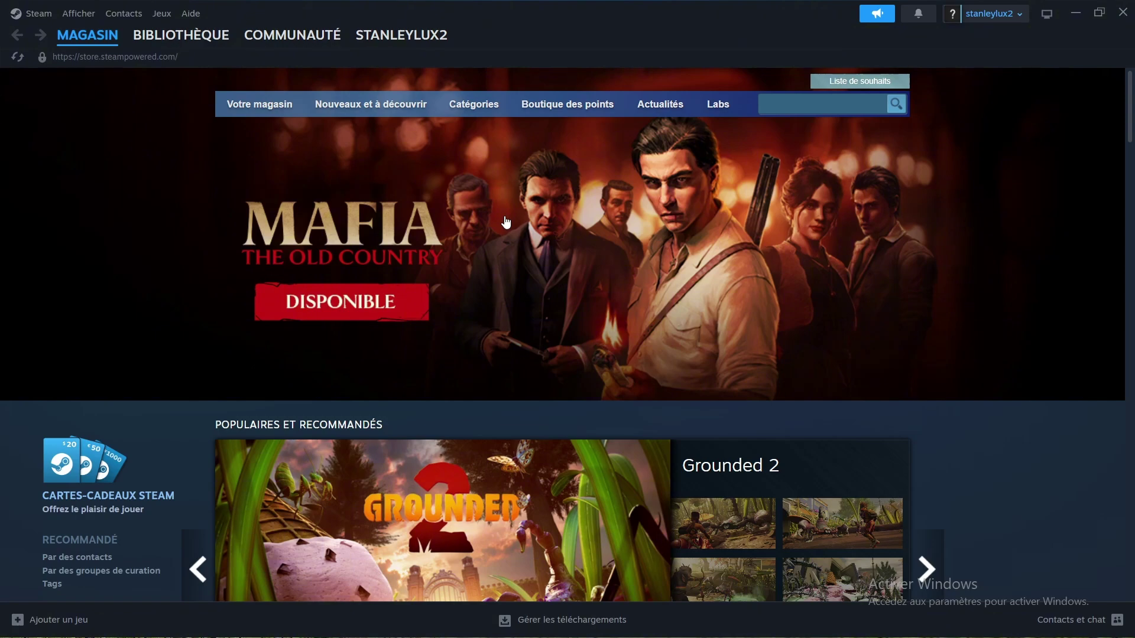
{"action": "scroll", "coordinate": [505, 222], "scroll_direction": "down", "scroll_amount": 5}
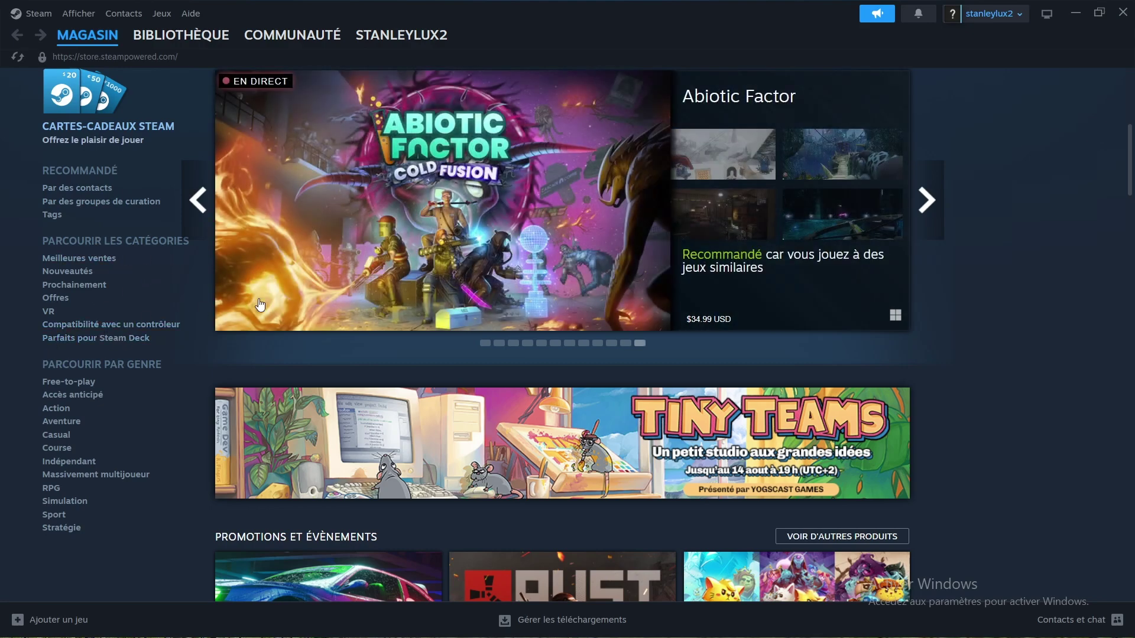
{"action": "mouse_move", "coordinate": [462, 263]}
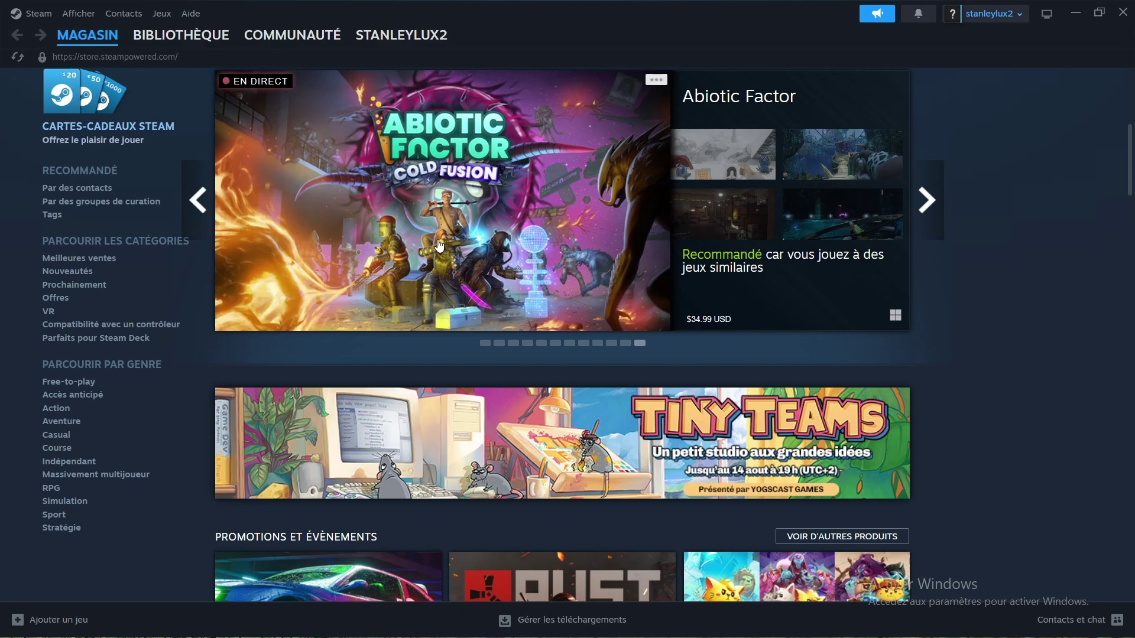